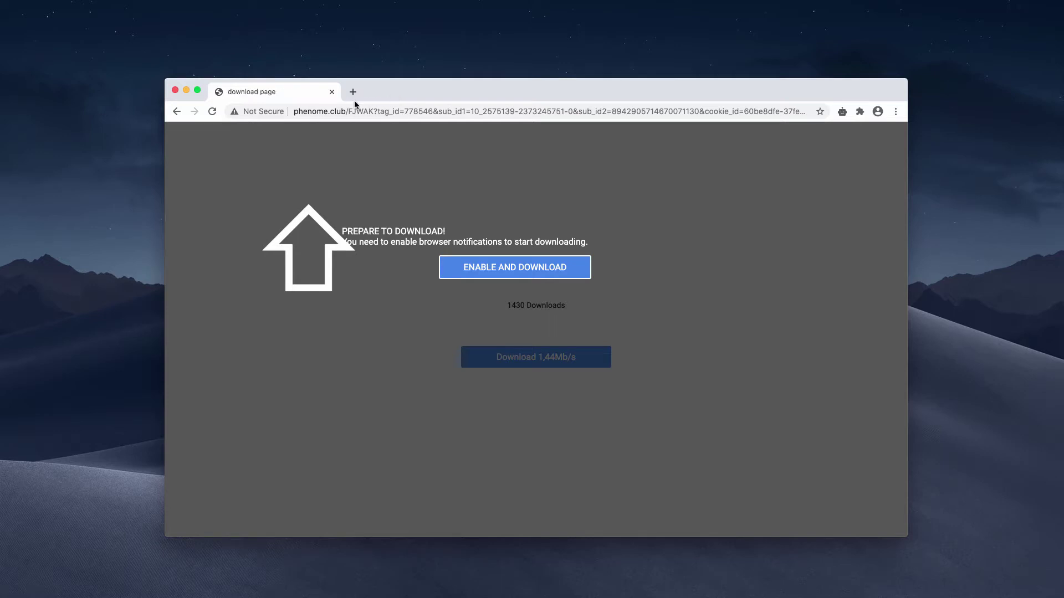
Step: Highlight the phenome.club domain in the address of the download page
left_click_drag(346, 112, 291, 112)
left_click(370, 111)
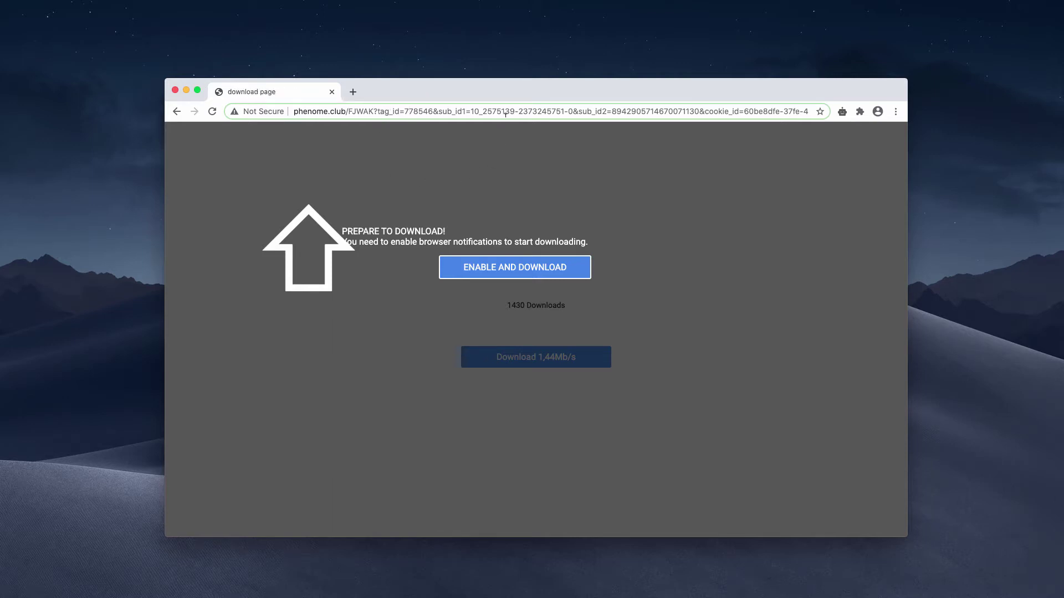
left_click(464, 228)
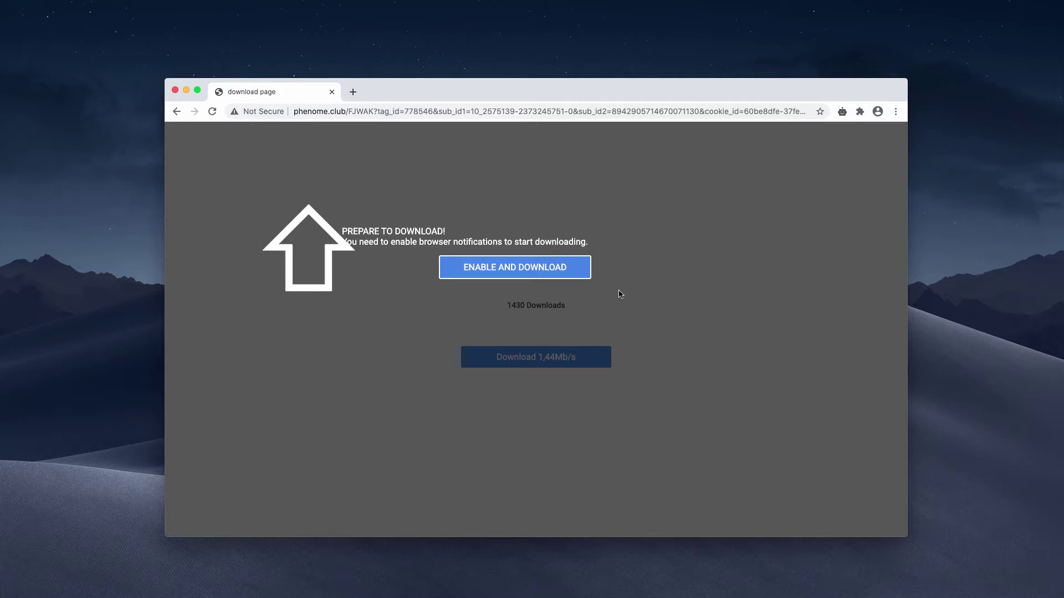
left_click_drag(483, 95, 490, 105)
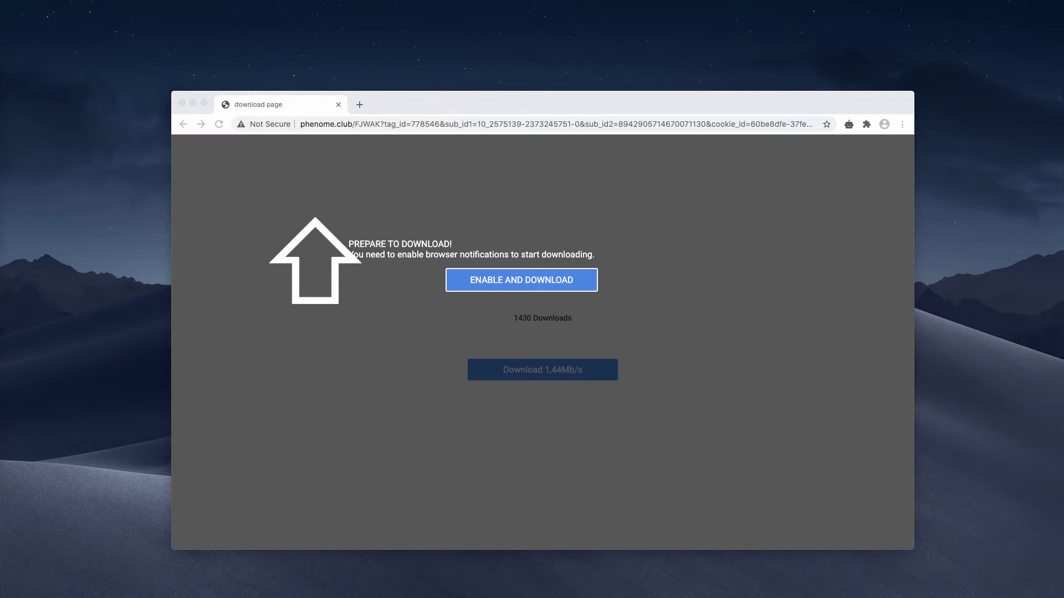
left_click_drag(515, 98, 502, 101)
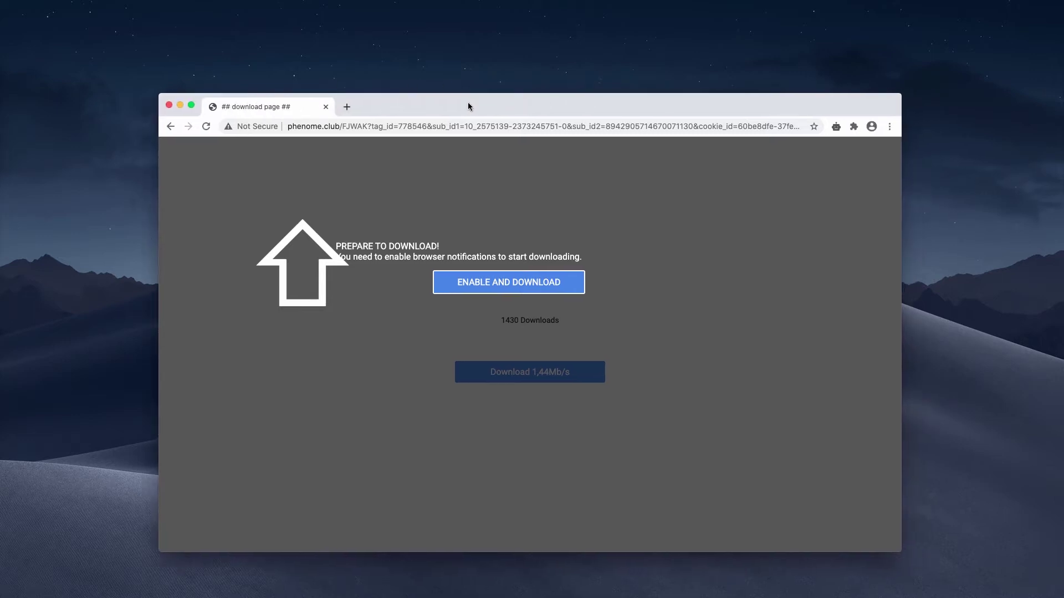
left_click(343, 127)
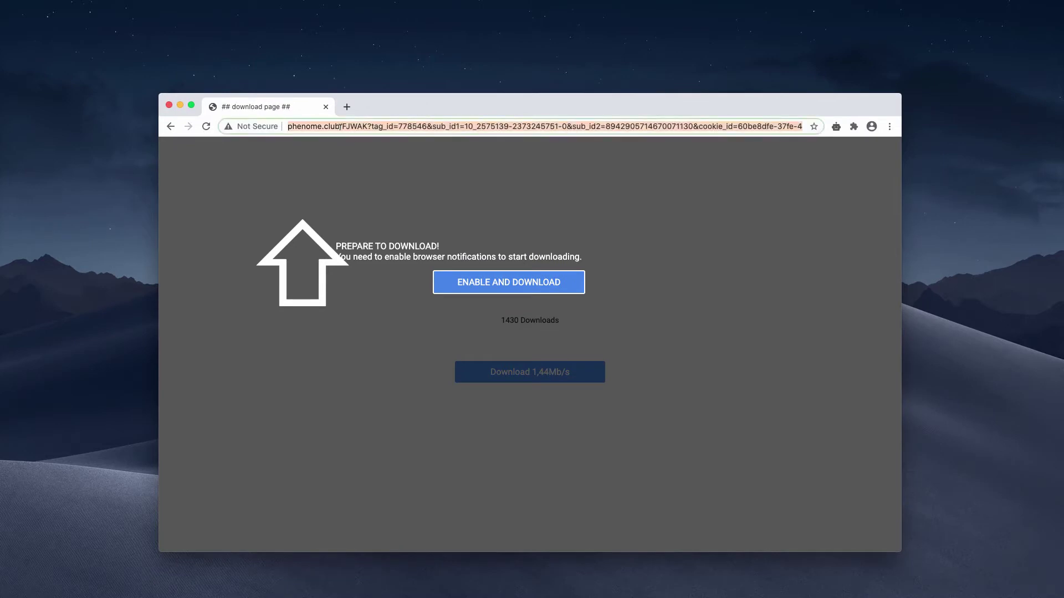
left_click(371, 126)
left_click_drag(287, 126, 339, 126)
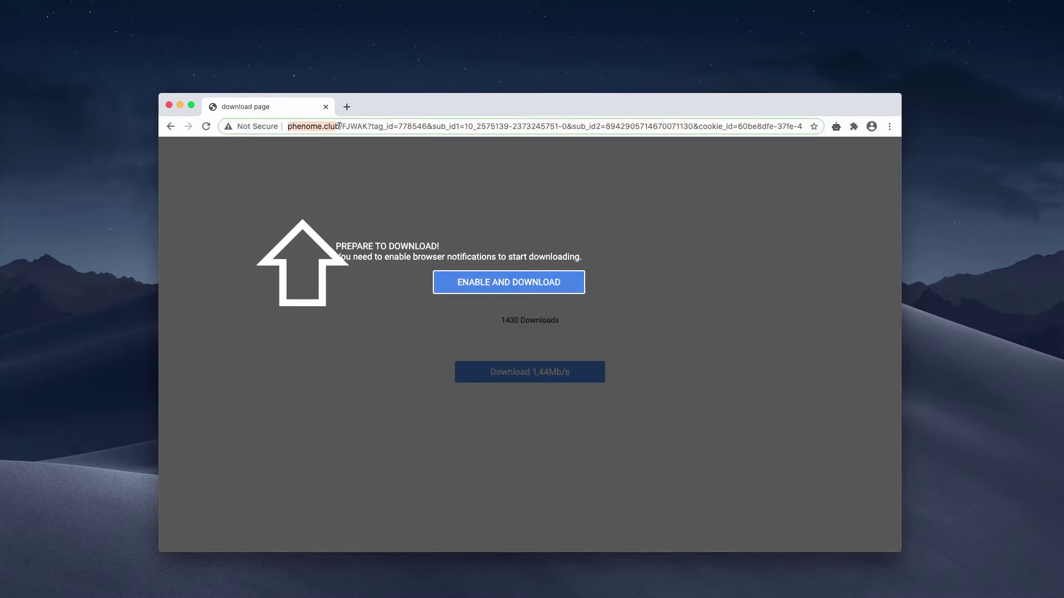
left_click(355, 127)
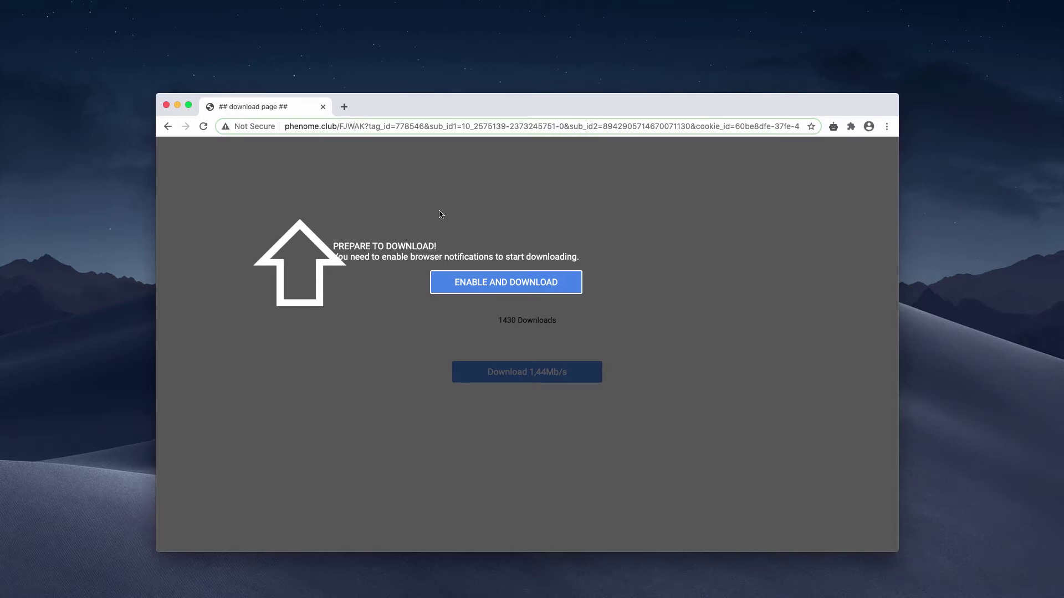
Step: Accept the enable-and-download prompt, start the offered download, and compare the original page with the newly opened copy
left_click(509, 283)
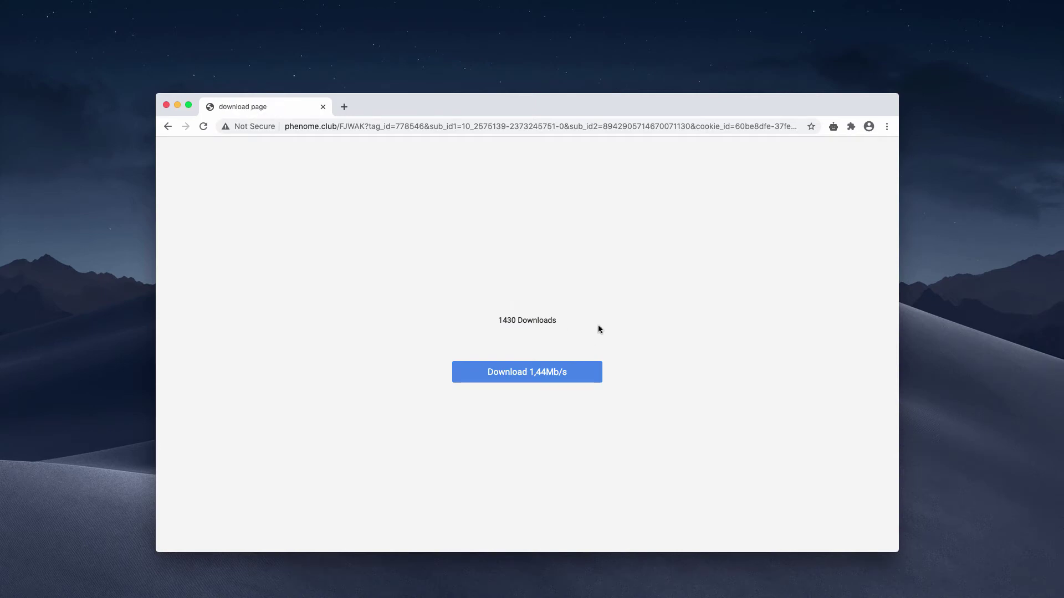
left_click(573, 372)
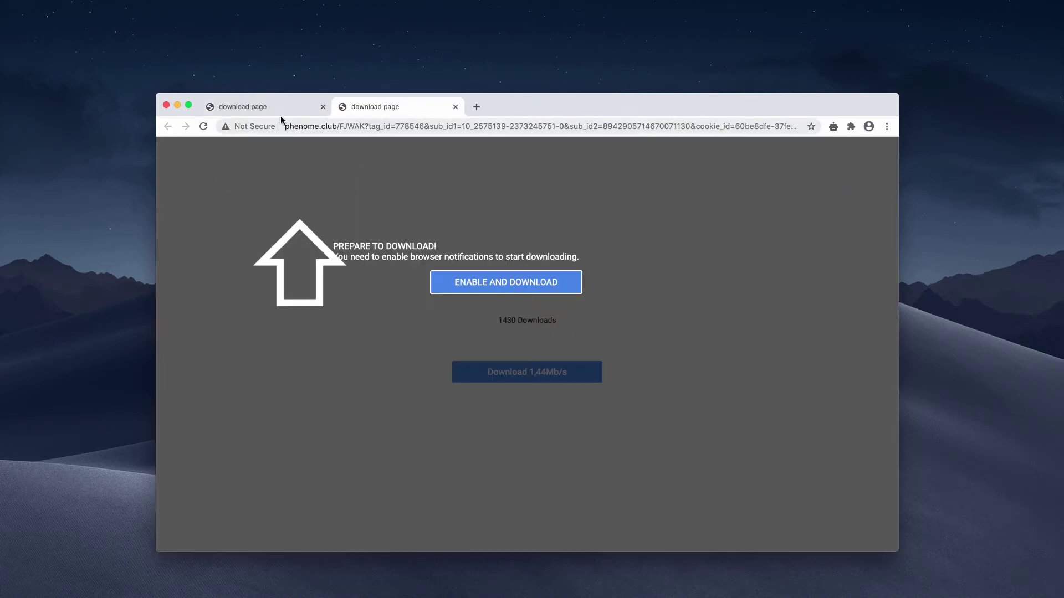
left_click(283, 109)
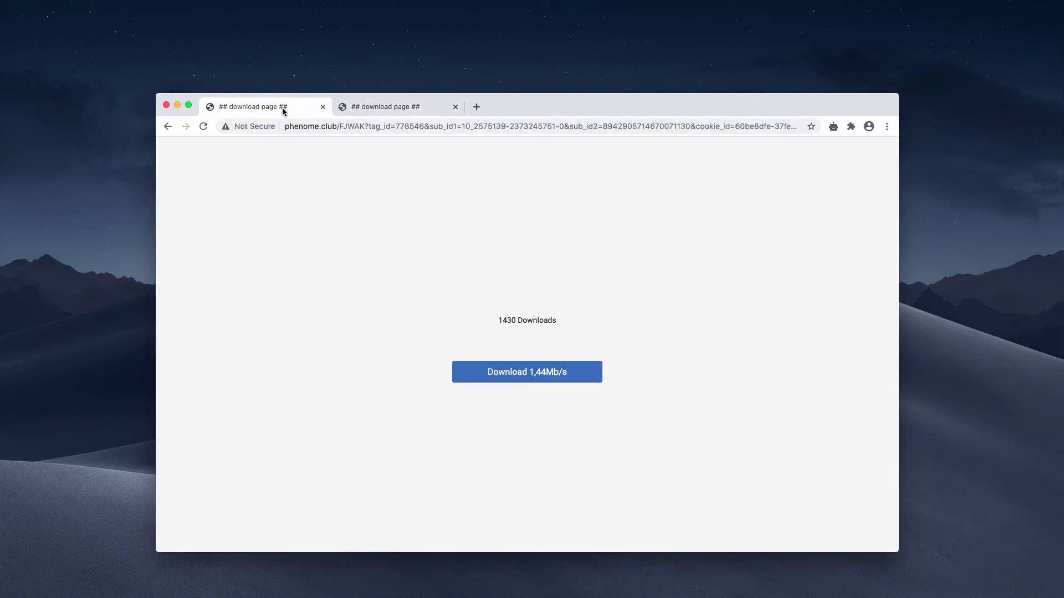
left_click(380, 106)
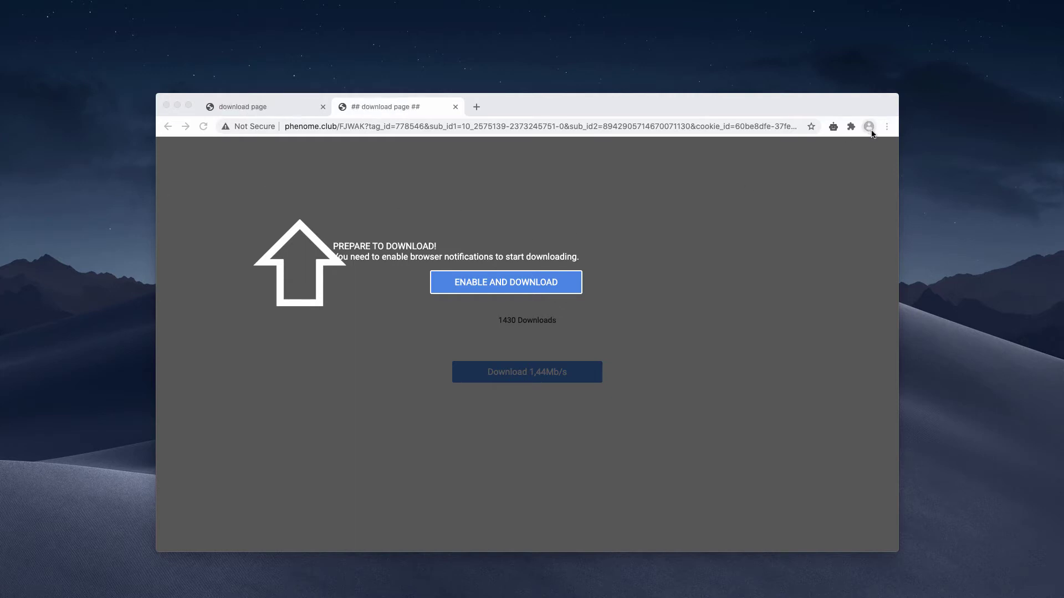
left_click(633, 234)
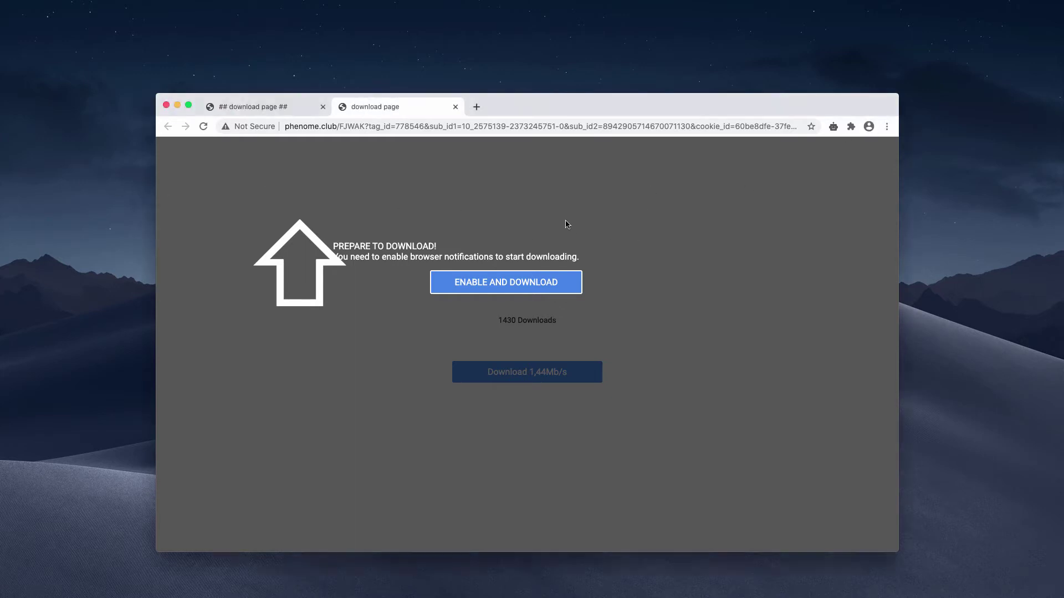
Step: Open the notification permissions within the browser's site settings
left_click(886, 126)
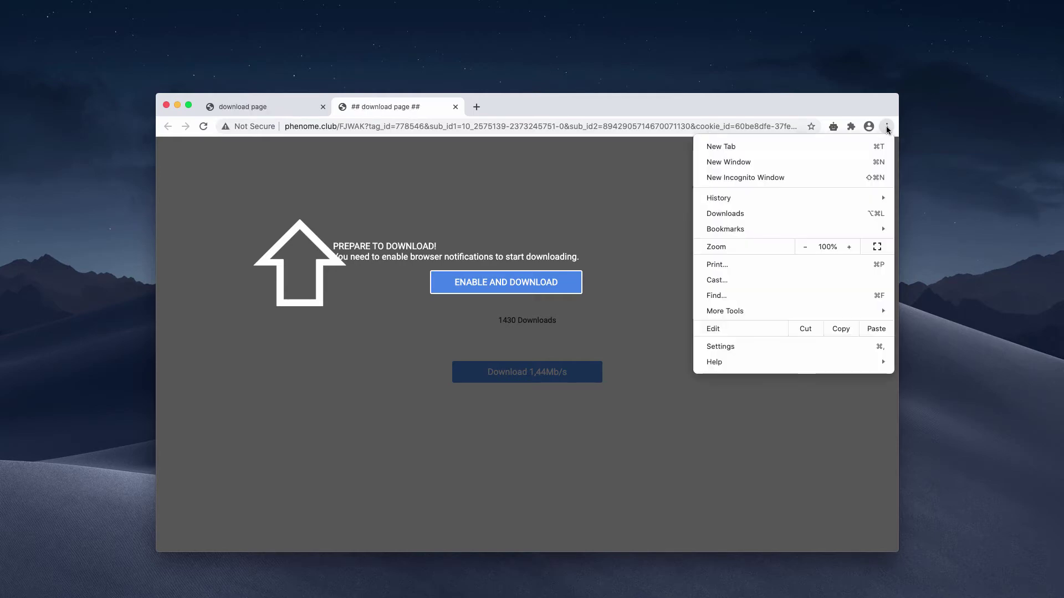
left_click(755, 344)
scroll(431, 443, "down", 5)
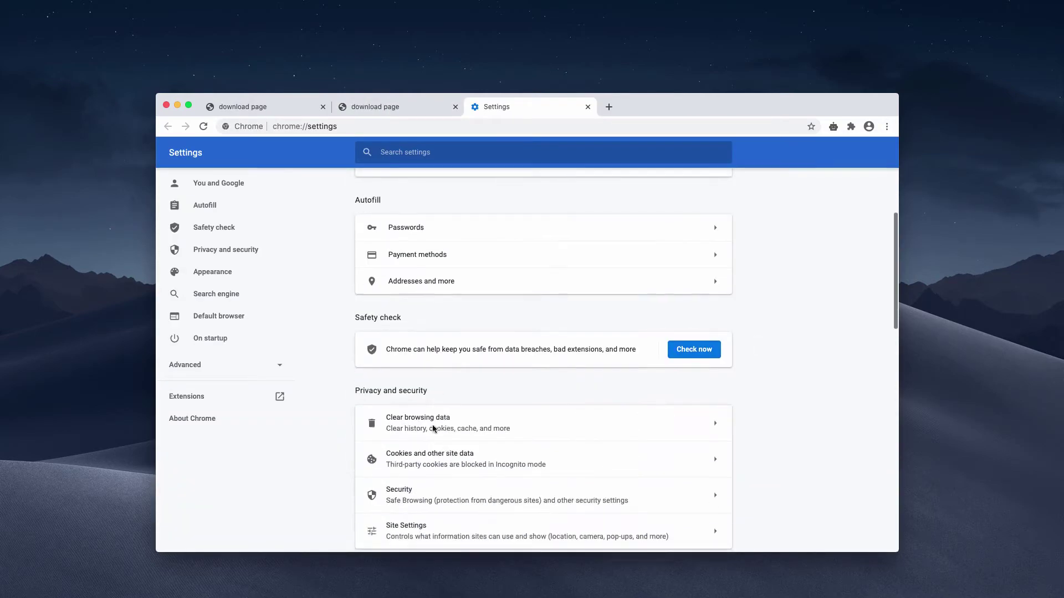
left_click(434, 517)
scroll(432, 487, "down", 3)
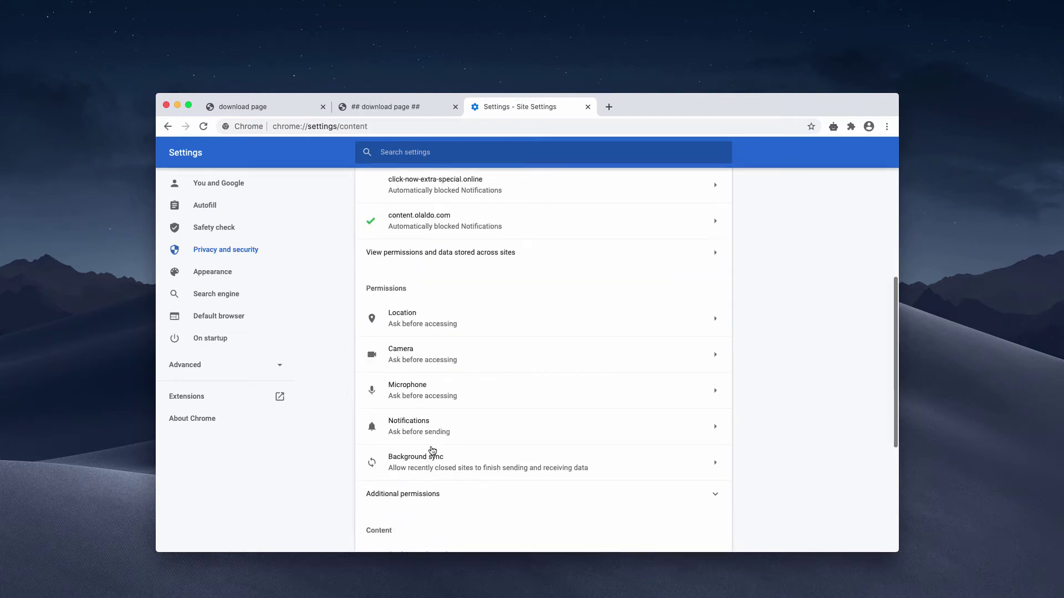
left_click(431, 424)
Step: Remove click-on-this.today from the sites allowed to send notifications
scroll(439, 404, "down", 2)
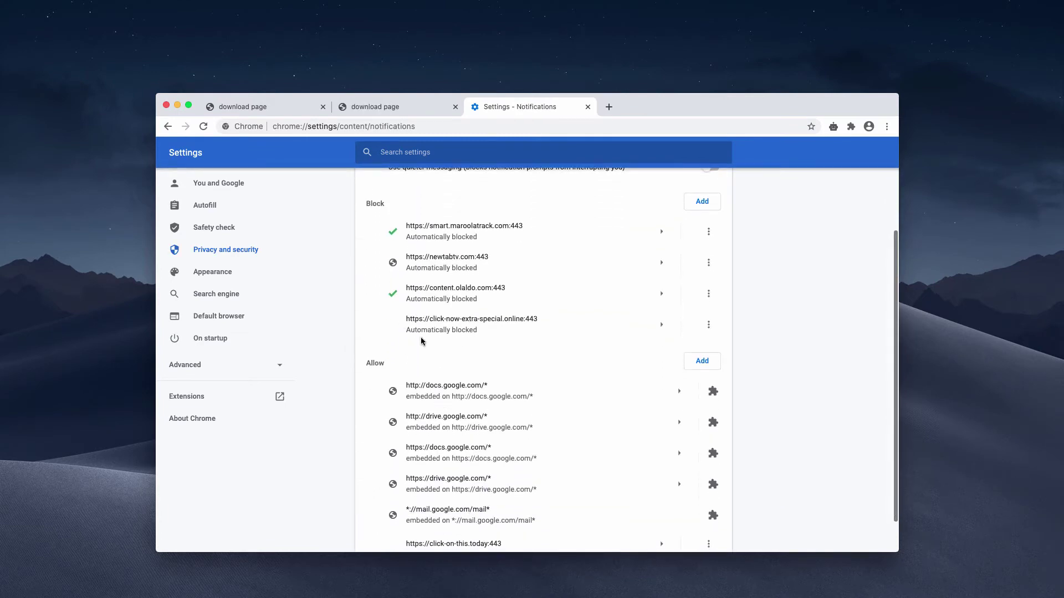
scroll(438, 382, "down", 1)
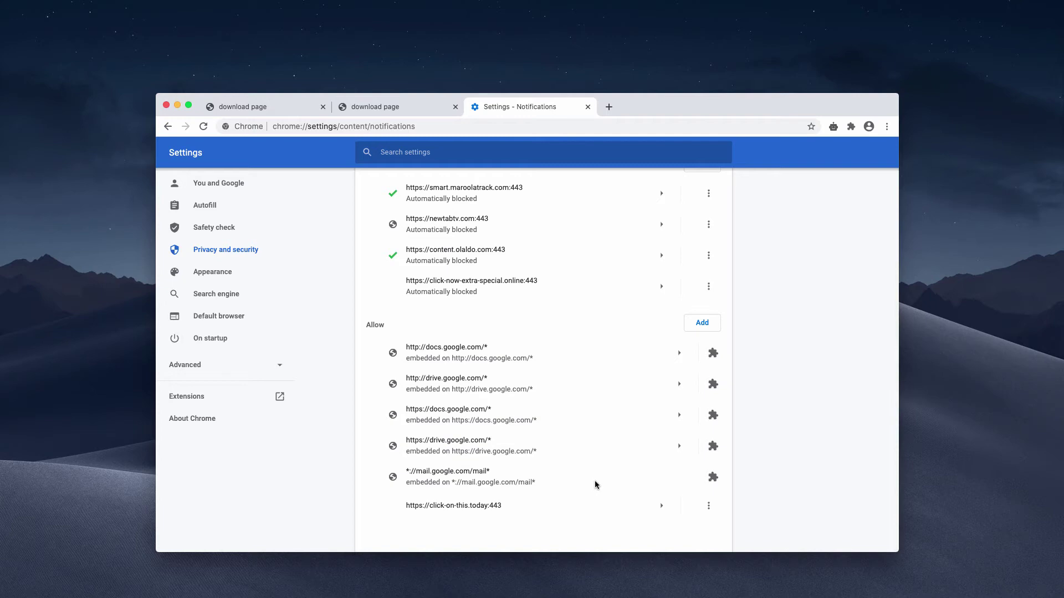
left_click(708, 506)
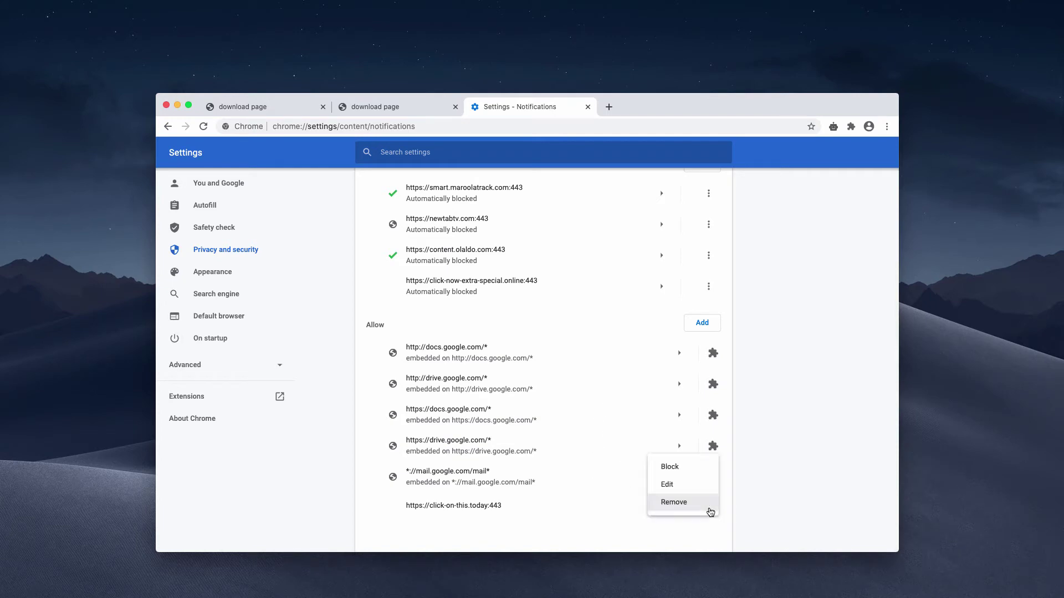
left_click(703, 501)
Step: Remove smart.maroolatrack.com, newtabtv.com, content.olaldo.com and click-now-extra-special.online from the blocked notification sites
scroll(692, 454, "up", 2)
left_click(708, 276)
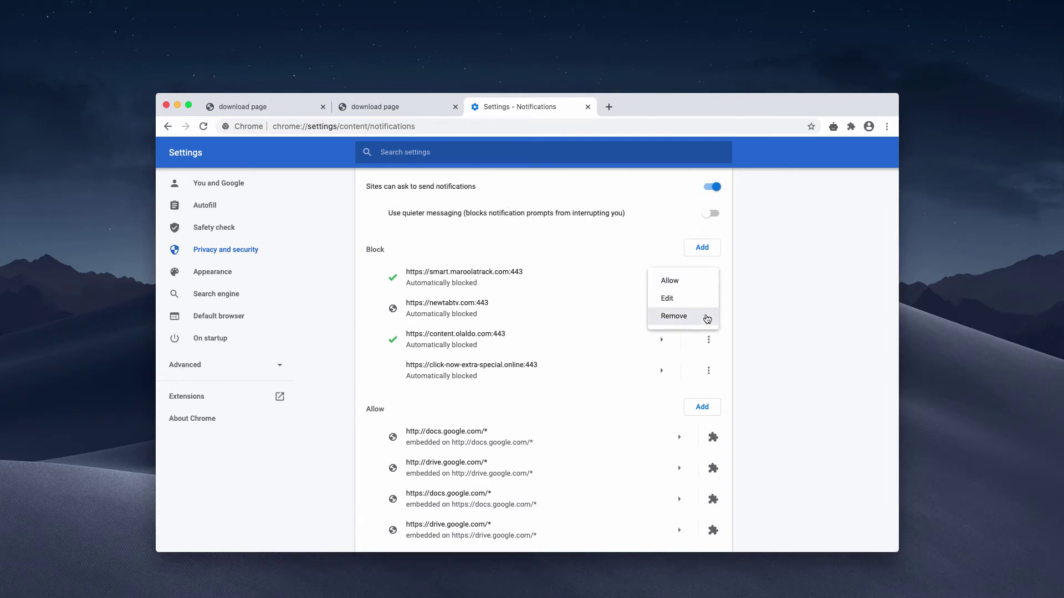
left_click(707, 317)
left_click(708, 277)
left_click(706, 320)
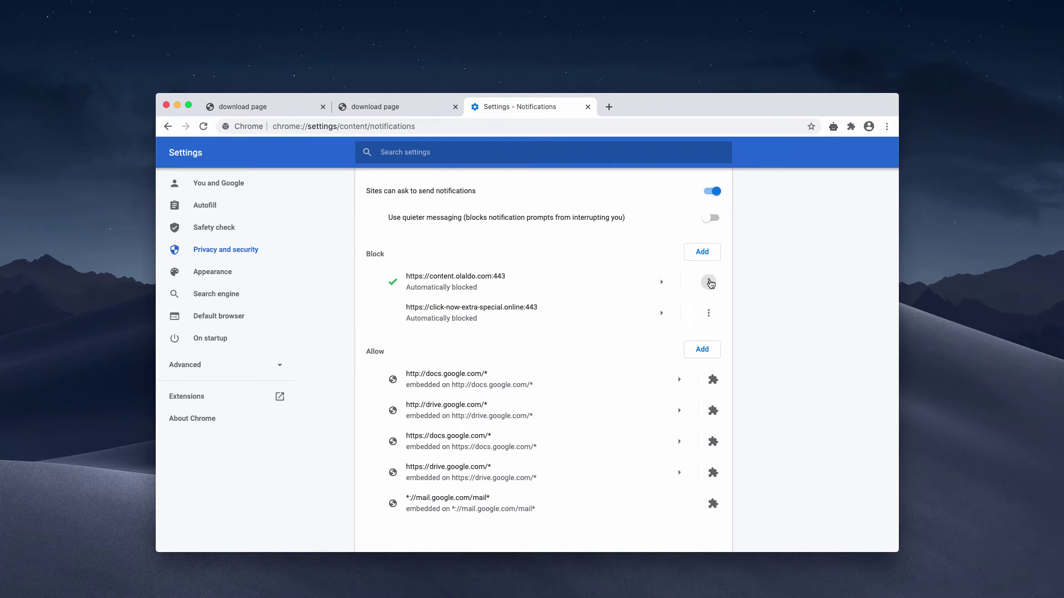
left_click(708, 281)
left_click(707, 322)
left_click(708, 310)
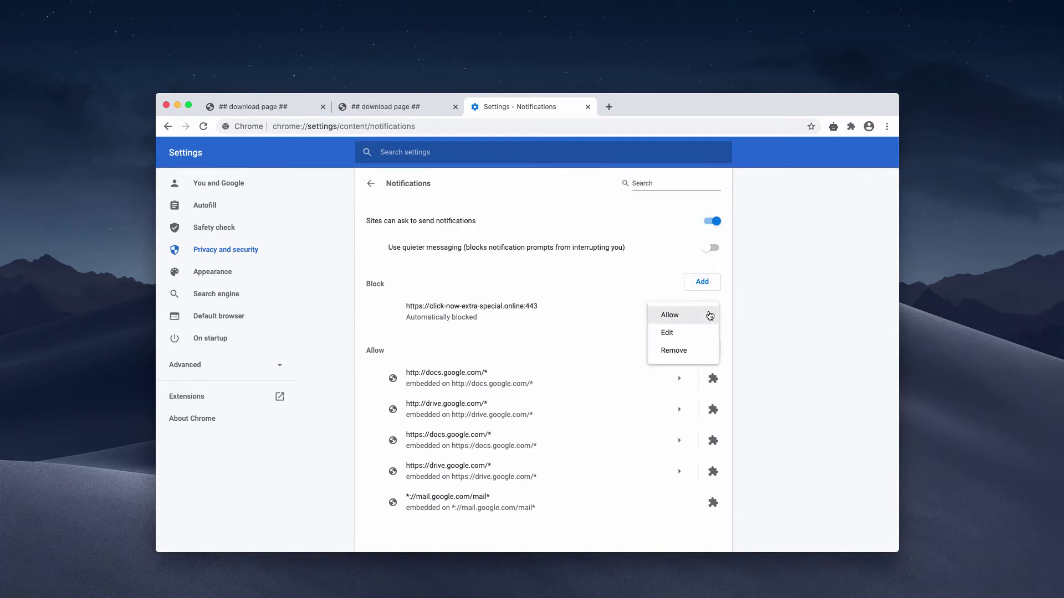
left_click(706, 350)
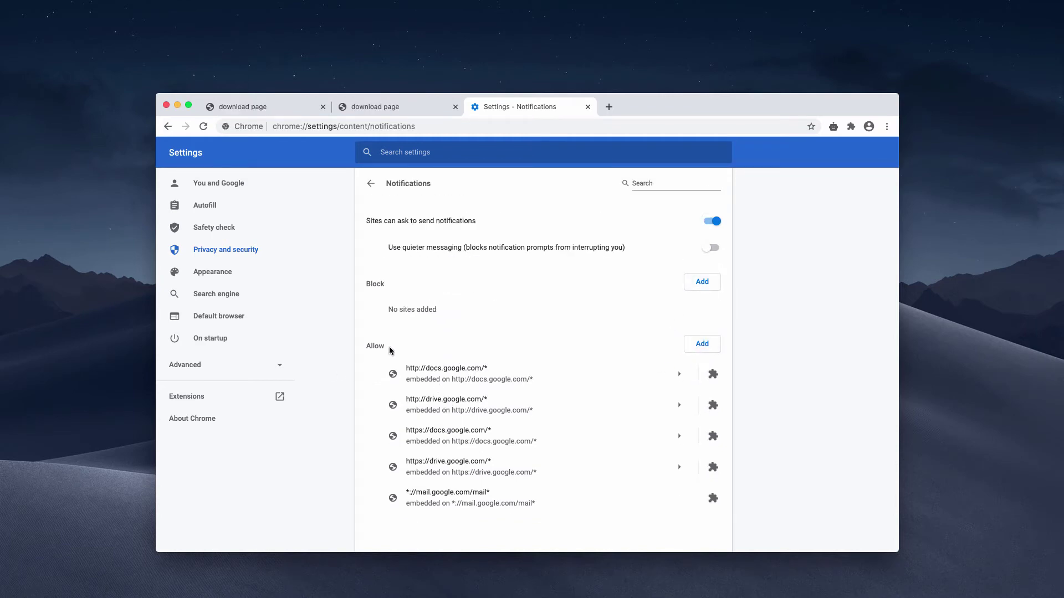
Step: Load combocleaner.com in place of the notification settings page
left_click(374, 126)
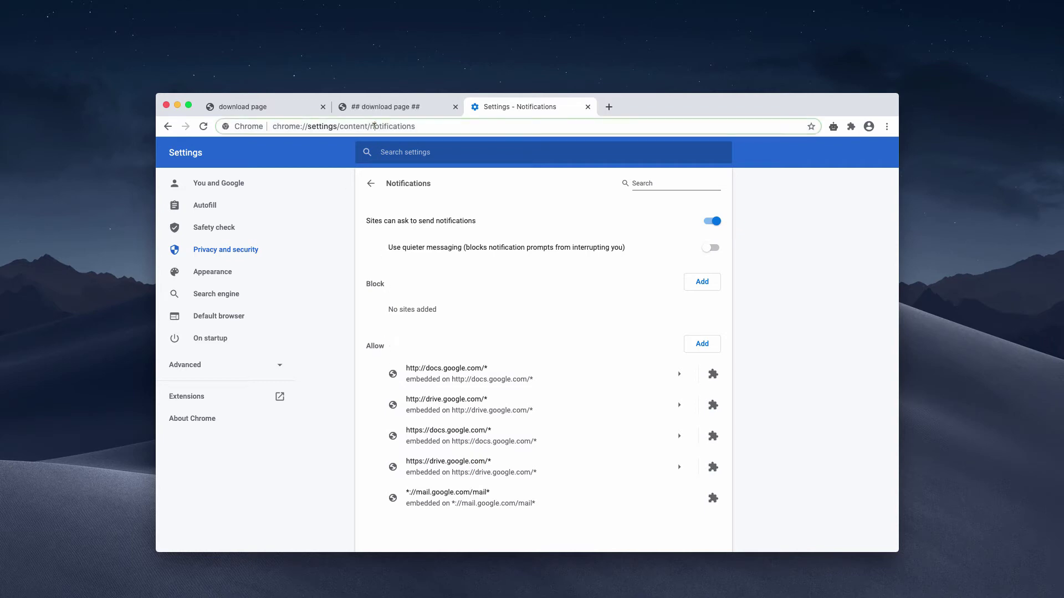
type("combocleaner.com")
key("Return")
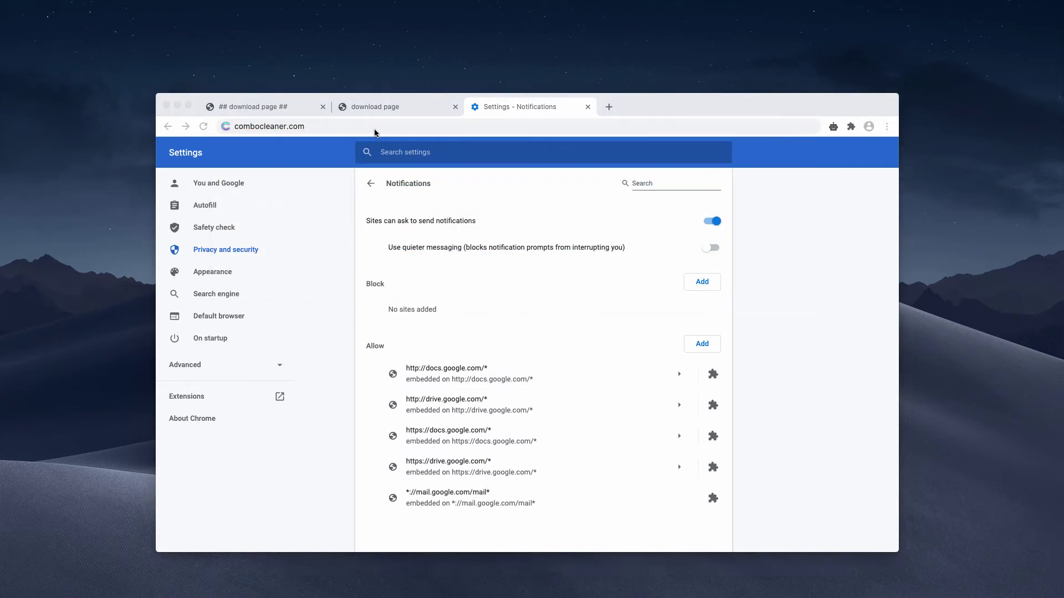
left_click(398, 126)
key("Return")
Step: Close both download page tabs, agreeing to leave the site
left_click(422, 110)
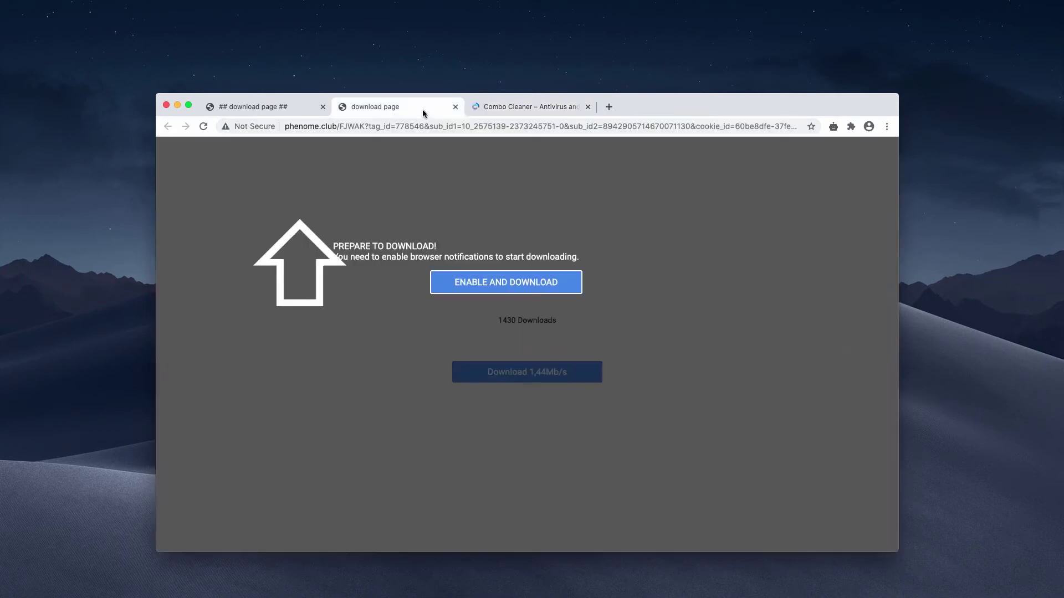
left_click(455, 107)
left_click(304, 107)
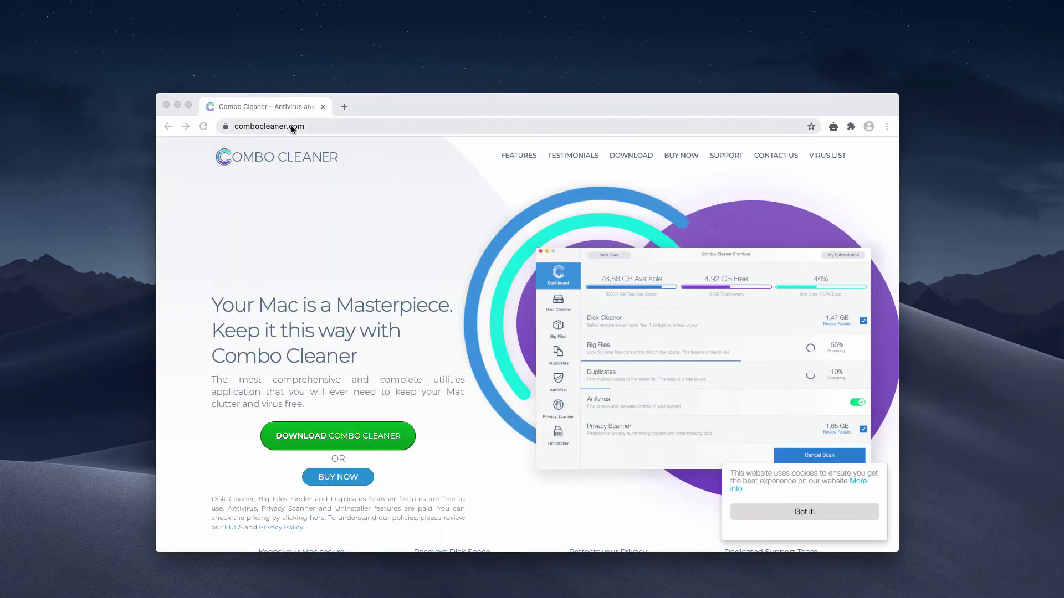
Step: Highlight the combocleaner.com domain in the address of the Combo Cleaner website
left_click_drag(304, 127, 378, 126)
left_click(245, 126)
left_click(283, 127)
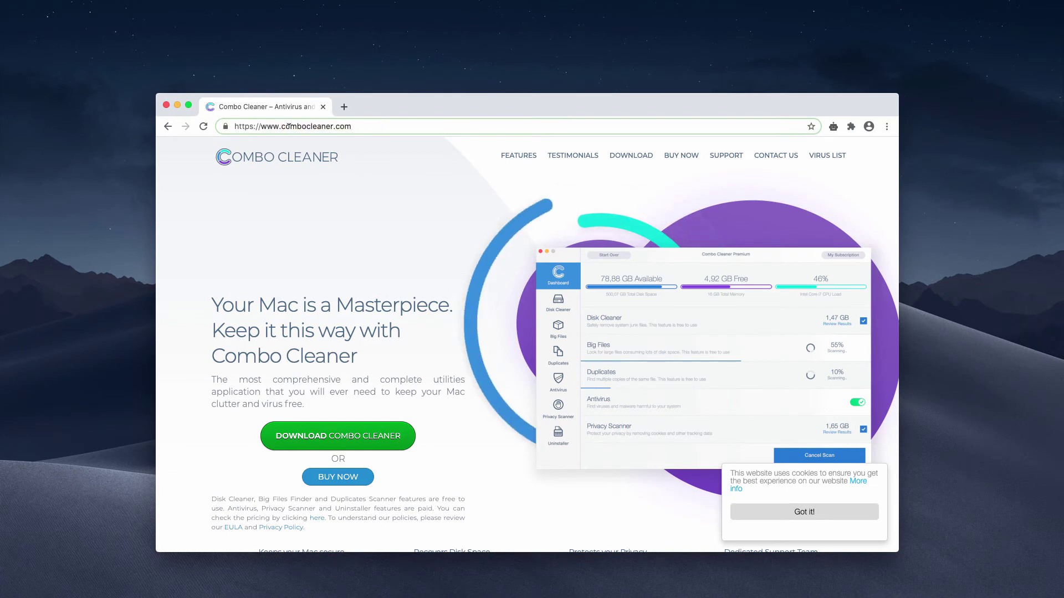
left_click_drag(282, 126, 375, 124)
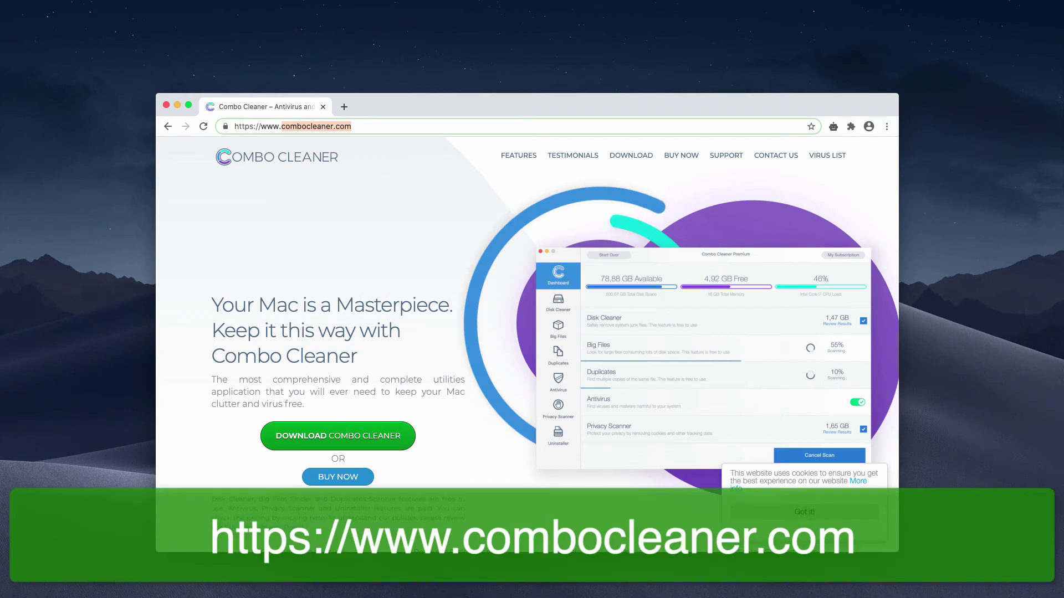
Step: Switch to the Combo Cleaner application and start a Combo Scan
key("super+Tab")
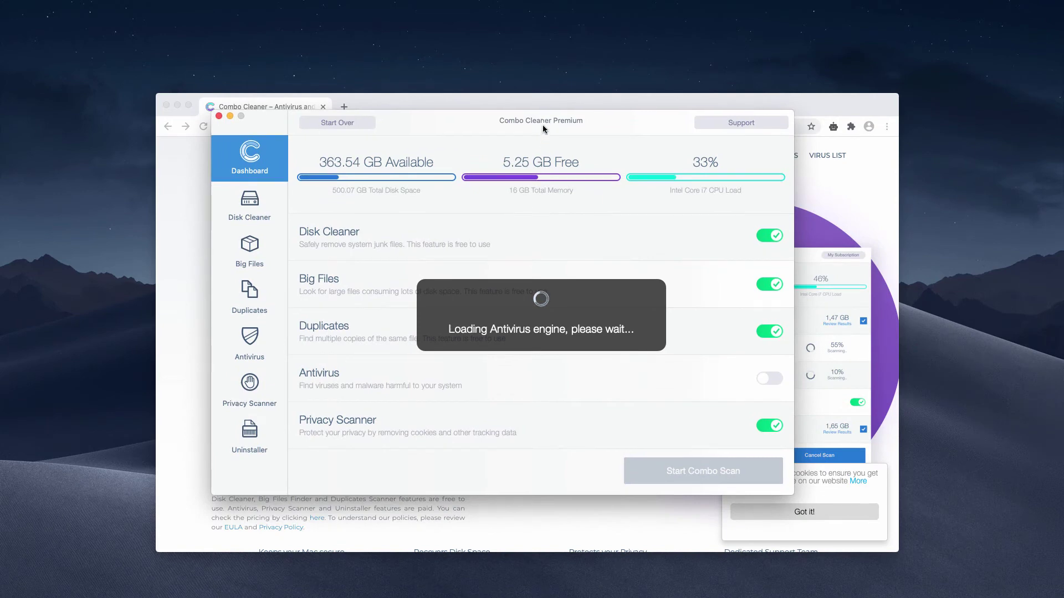
left_click_drag(543, 125, 541, 134)
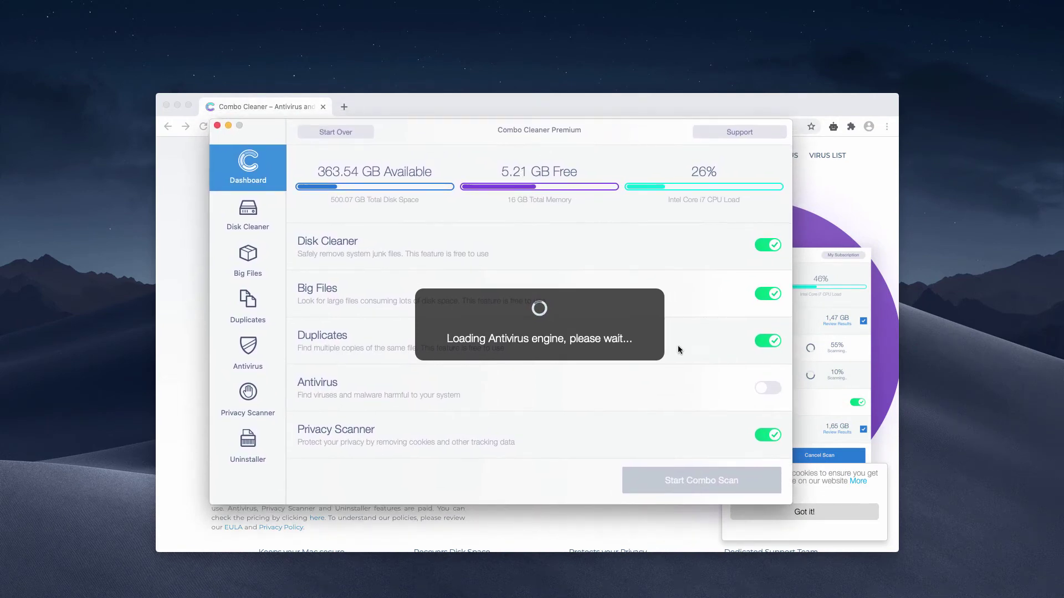
left_click(691, 483)
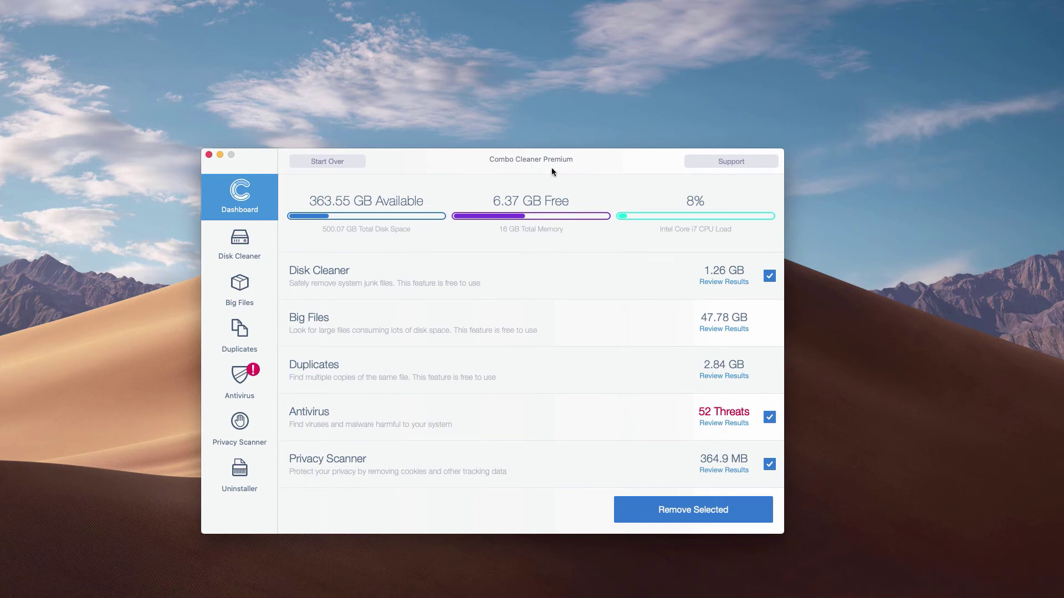
Step: Review the Antivirus scan results and reveal the infected Install (10).dmg file in its folder
mouse_move(586, 160)
left_mouse_down()
mouse_move(564, 157)
mouse_move(575, 159)
left_mouse_up()
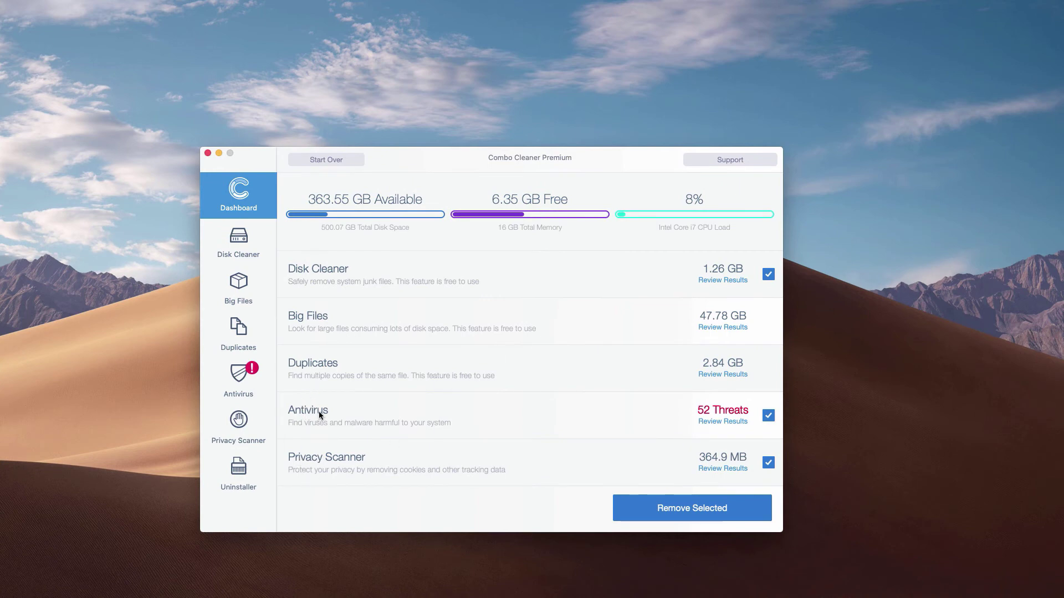
left_click(726, 425)
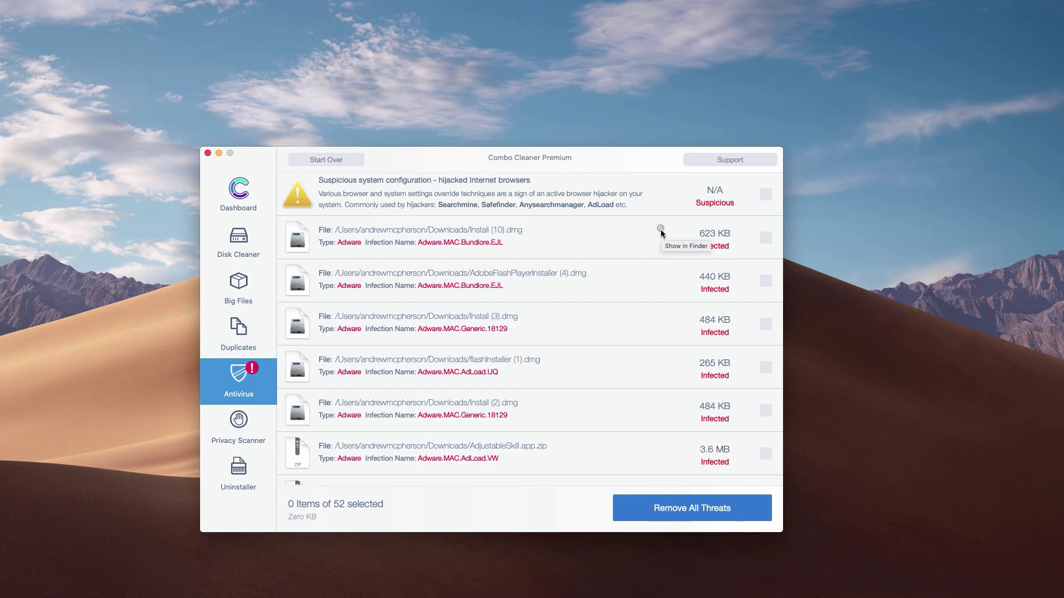
left_click(660, 229)
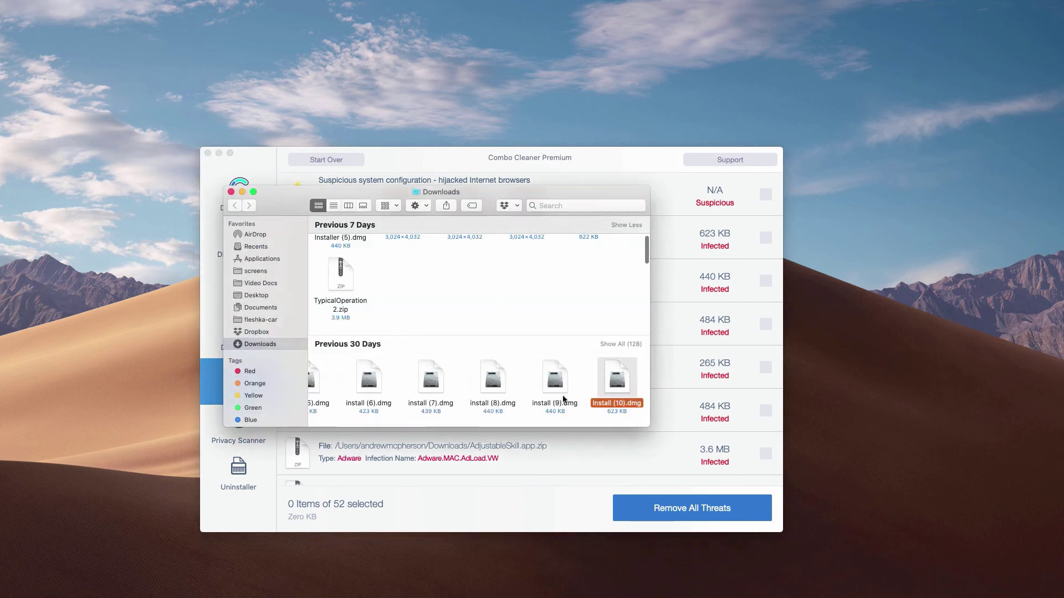
Step: Move Install (10).dmg to the Trash and close the Downloads window
right_click(611, 381)
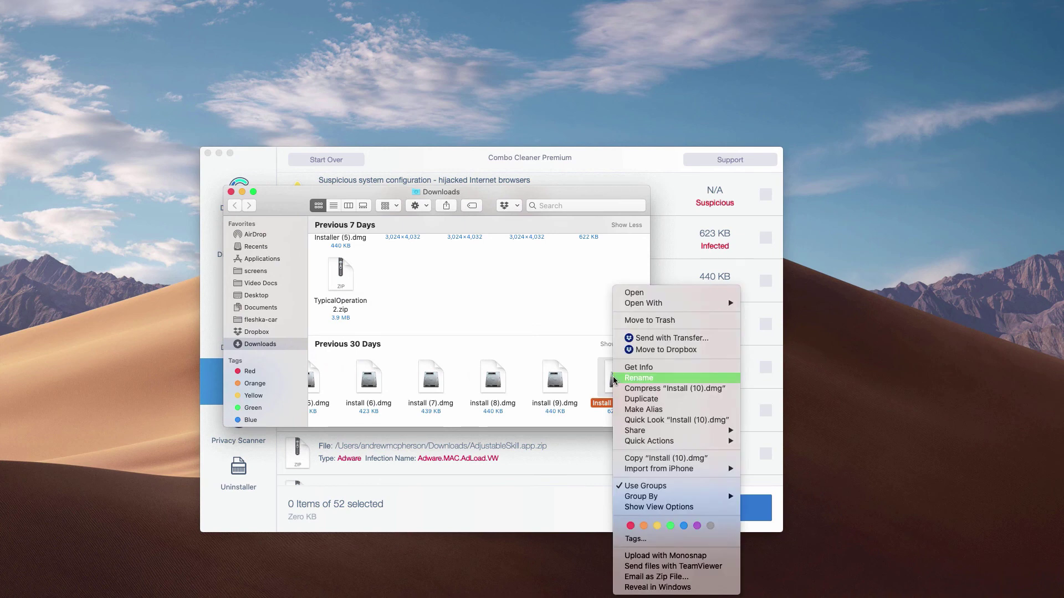
left_click(644, 320)
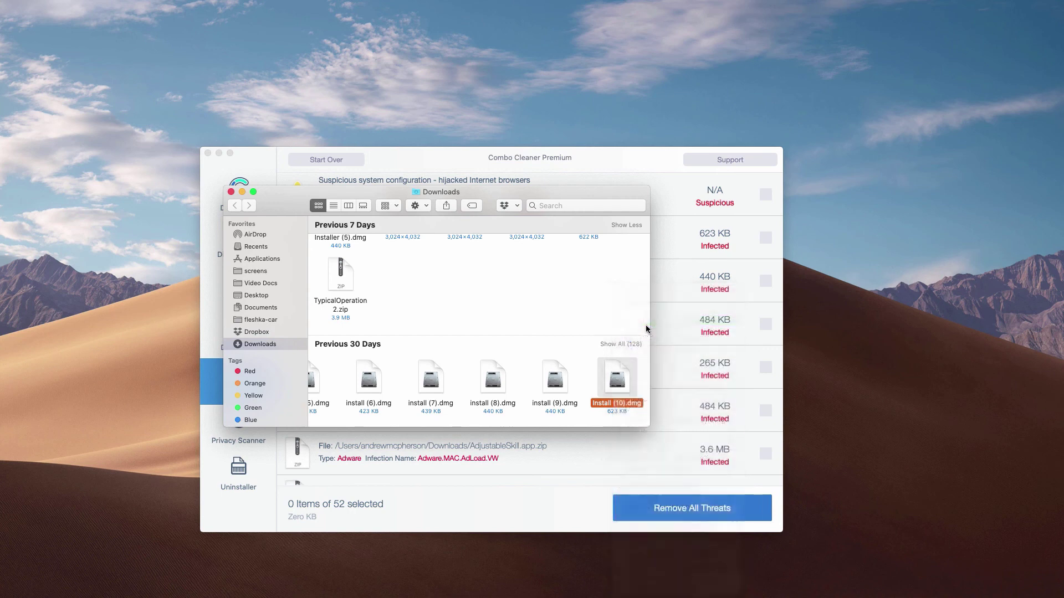
left_click(230, 192)
Step: Examine the detected infections further down the Antivirus threat list
left_click(473, 162)
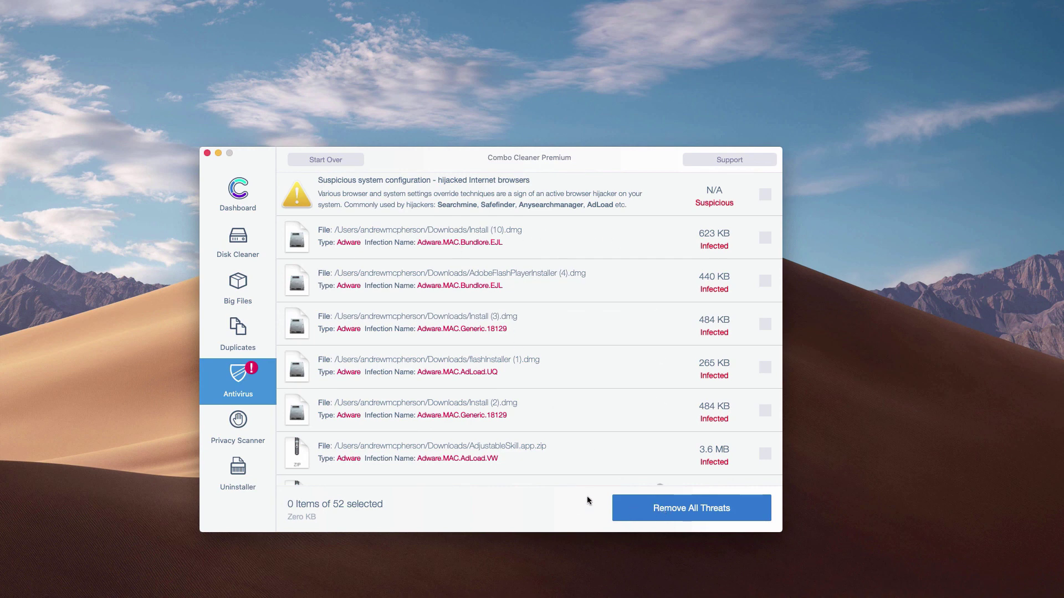
scroll(521, 178, "down", 1)
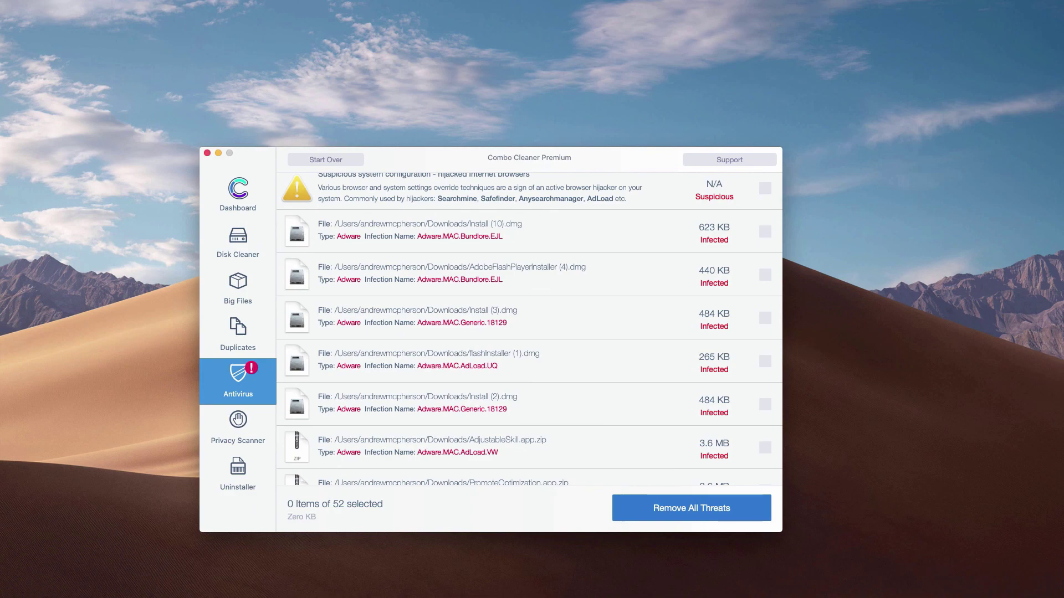